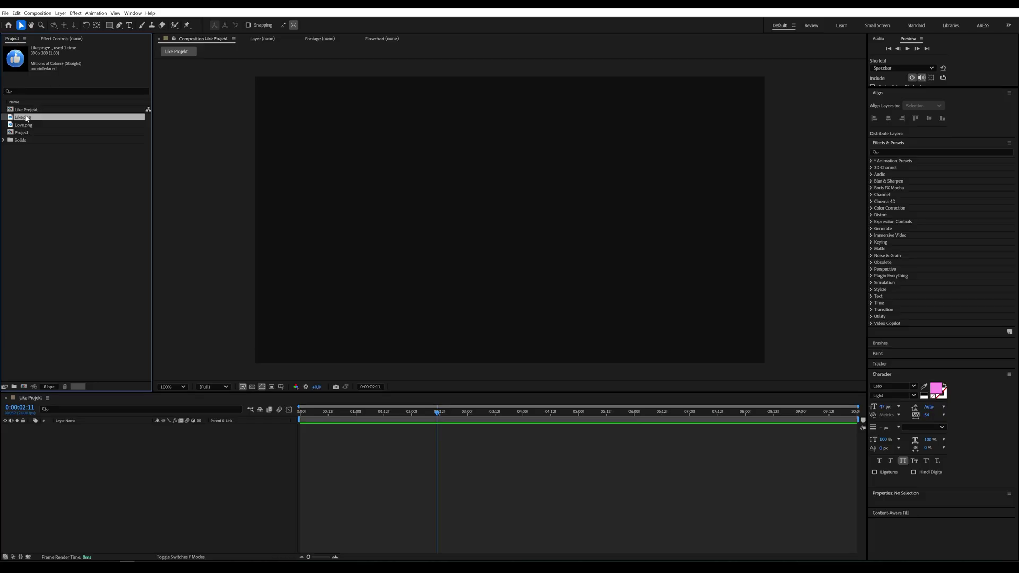
Add Like.png as a centred layer in the Like Projekt composition
drag(26, 118, 90, 425)
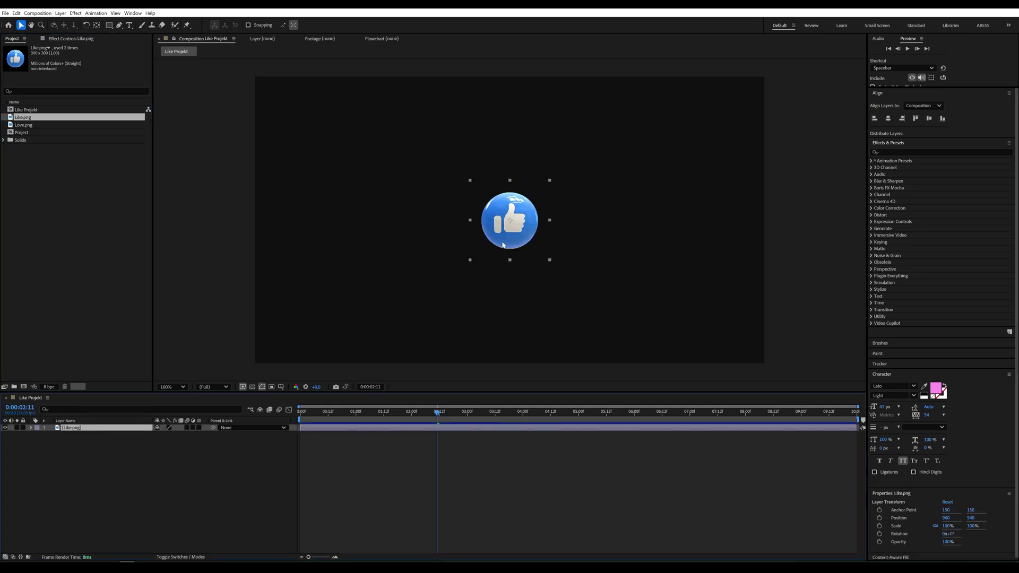
right_click(210, 442)
mouse_move(226, 445)
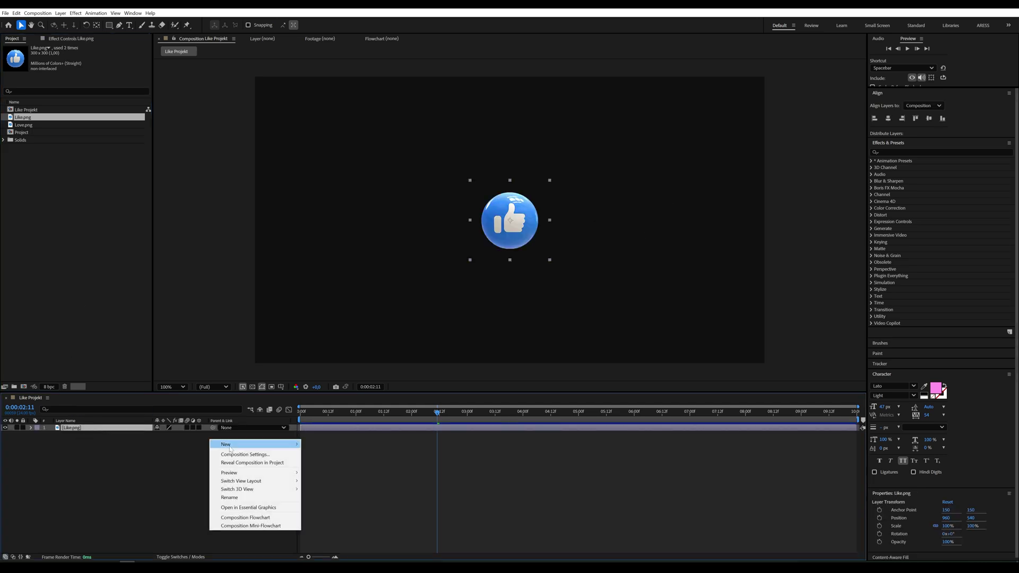
Add a full-size Dark Magenta solid and apply CC Particle World to it
click(319, 463)
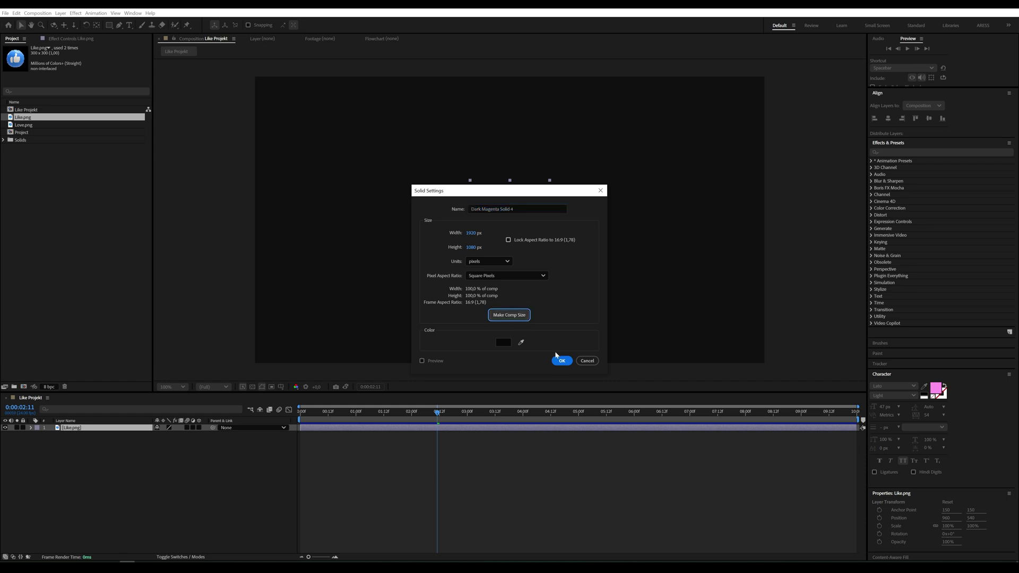
click(561, 361)
click(906, 152)
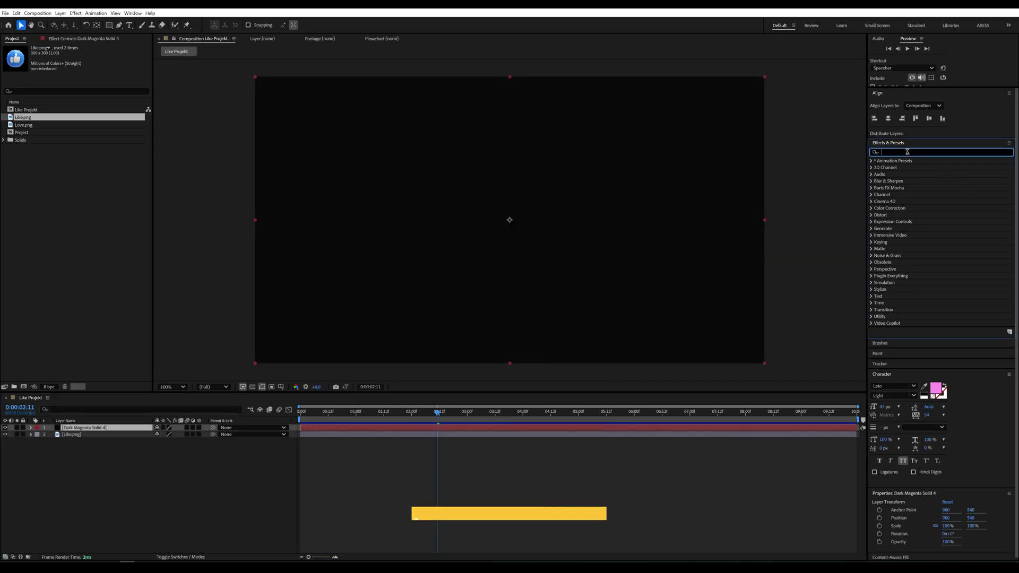
text(cc)
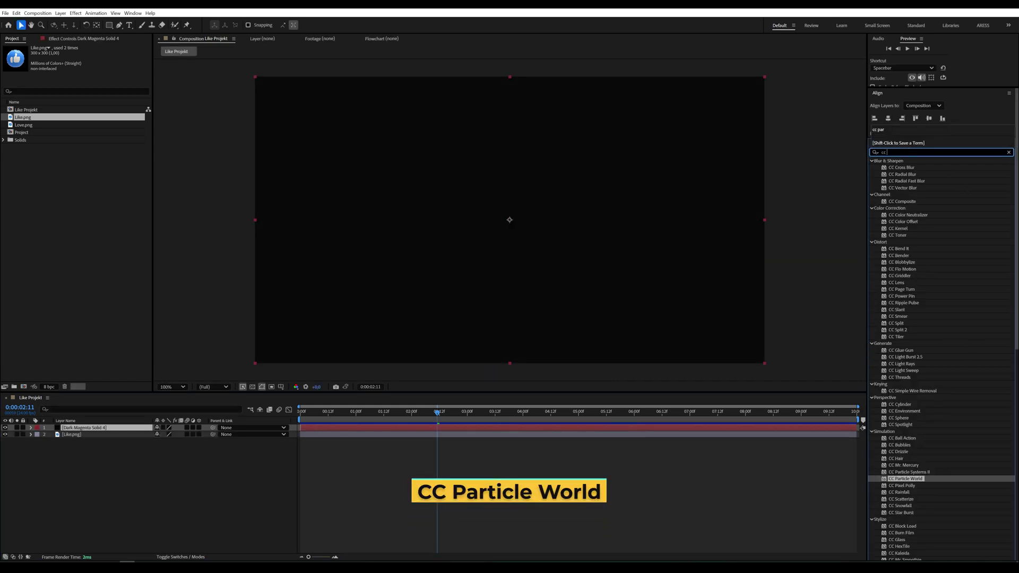
text( par)
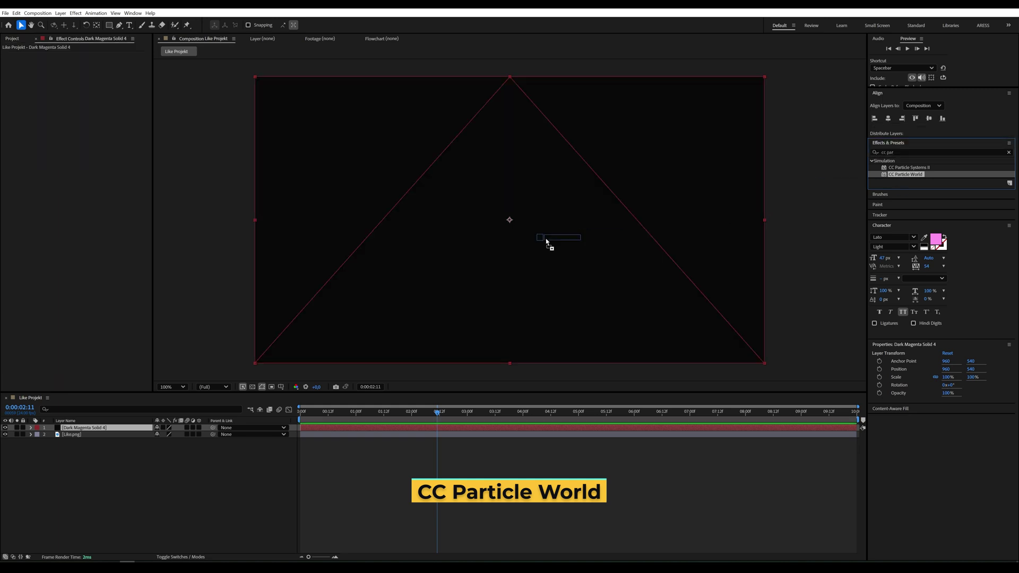
drag(904, 179, 542, 246)
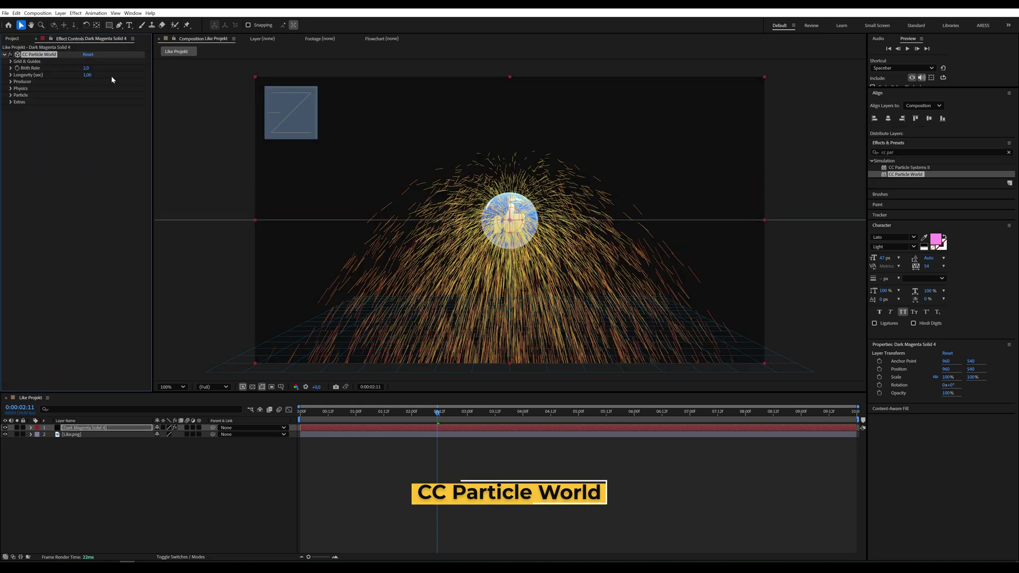
Lower Birth Rate and make particles Textured Discs using Like.png as the texture
click(86, 68)
text(0.5)
key(Return)
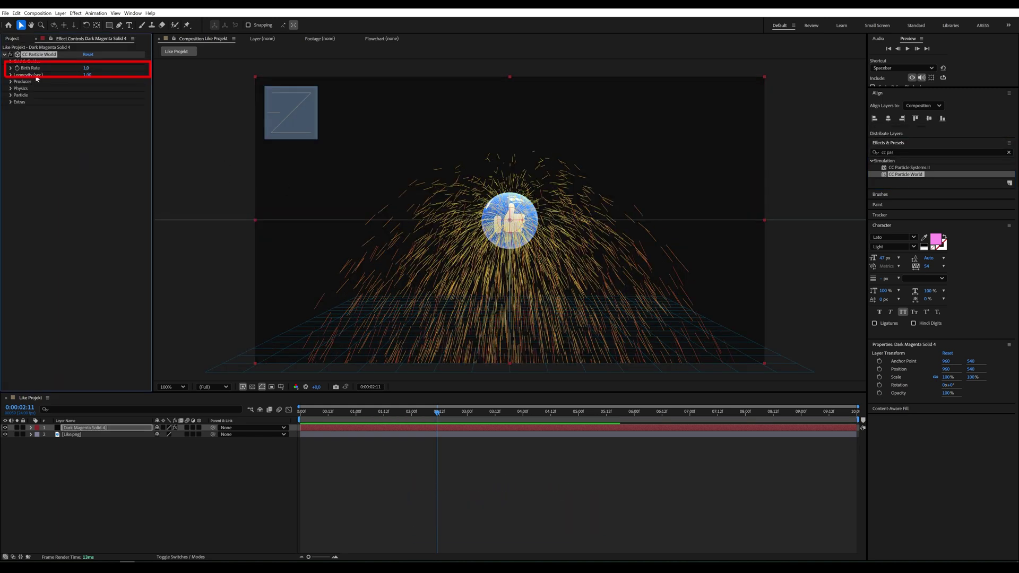
click(10, 95)
click(100, 102)
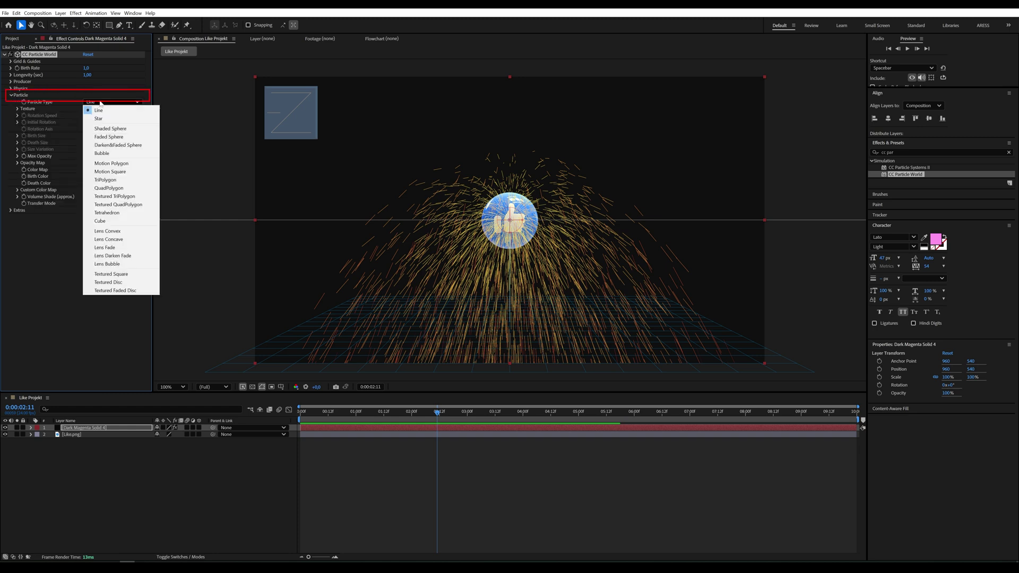
click(112, 282)
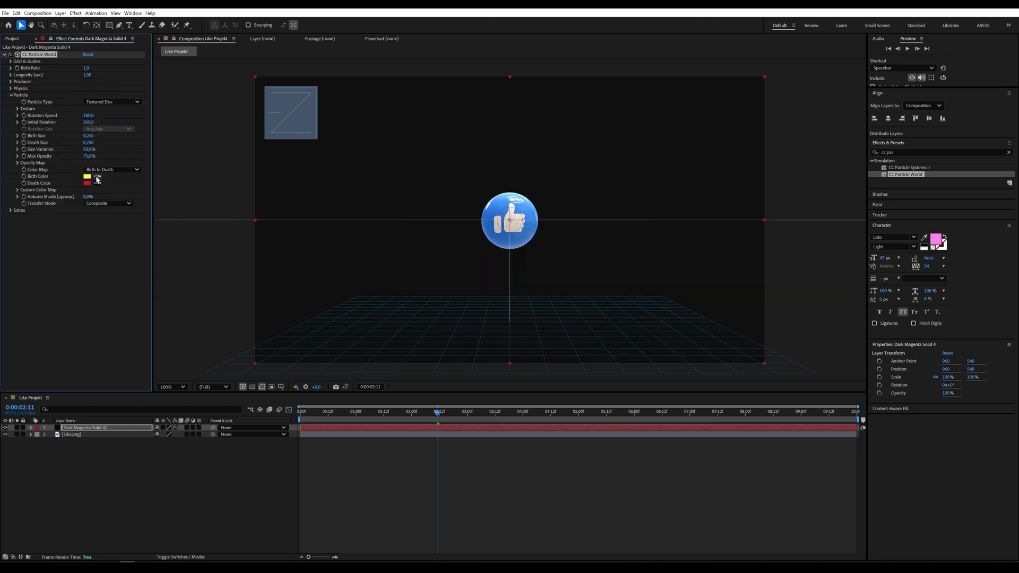
click(16, 108)
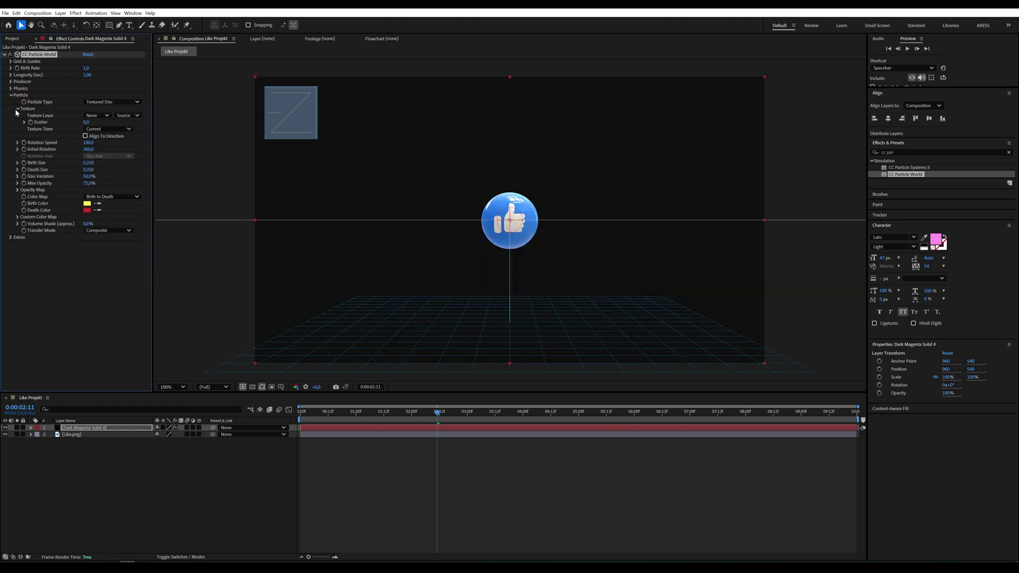
click(98, 116)
click(109, 142)
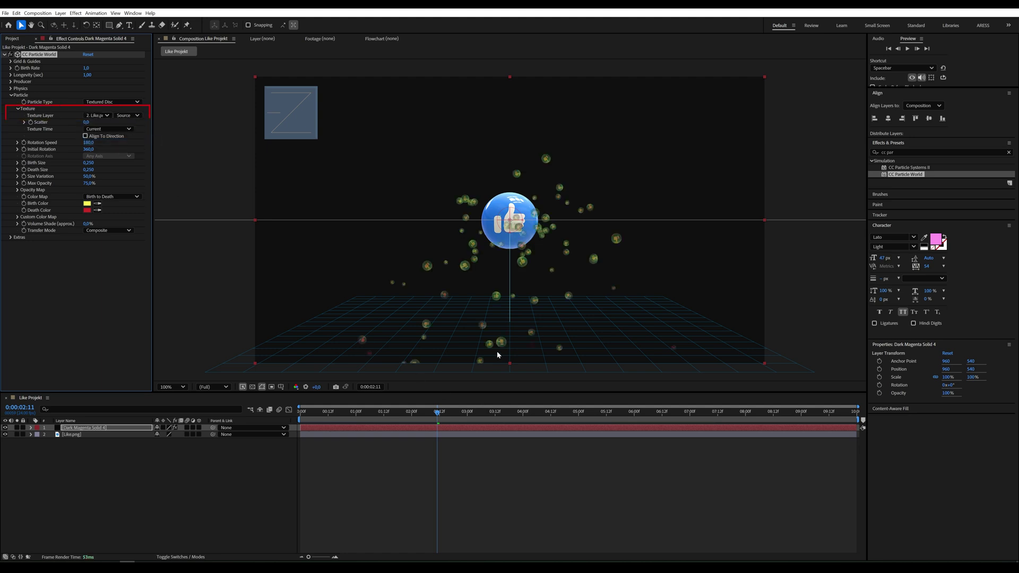
Set birth and death colours to white, Max Opacity 100% and Size Variation 70
click(87, 203)
click(419, 235)
click(588, 236)
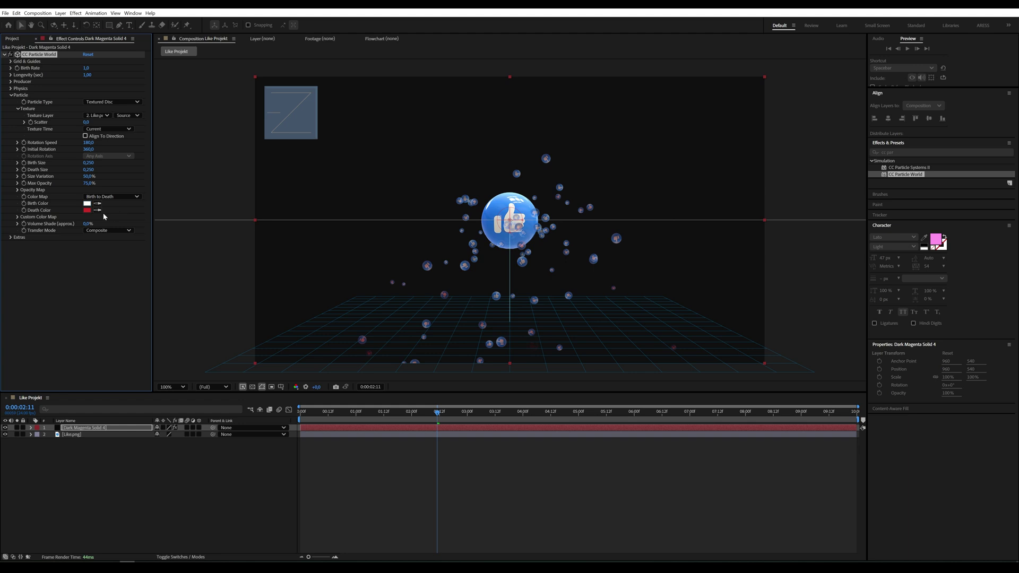
click(89, 203)
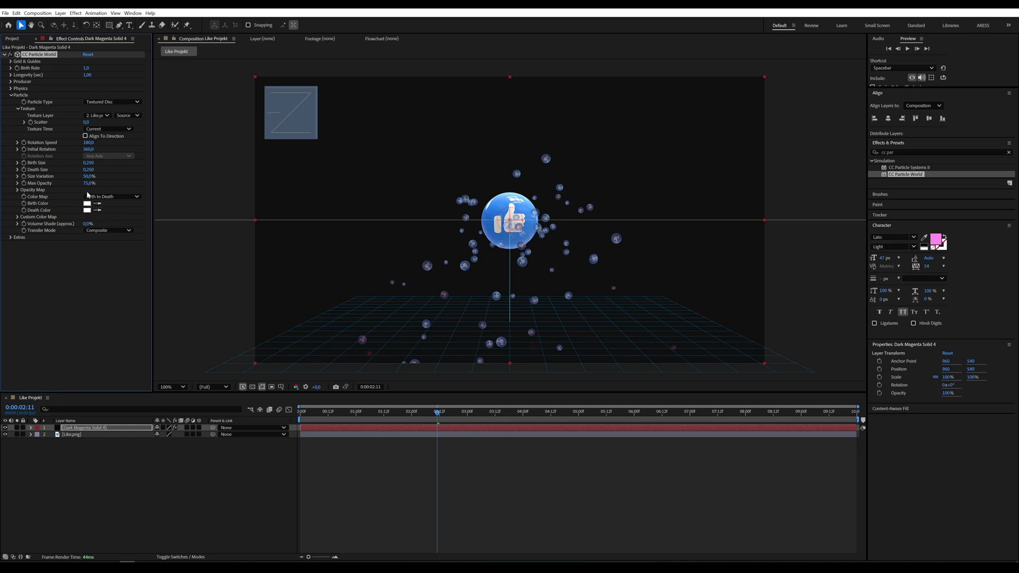
drag(88, 184, 277, 200)
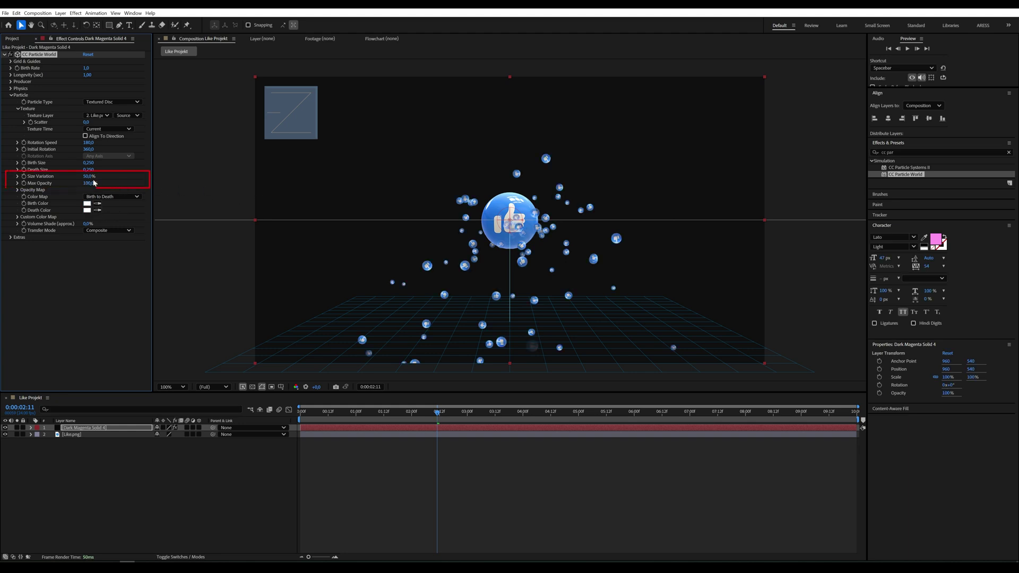
click(90, 176)
text(70)
key(Return)
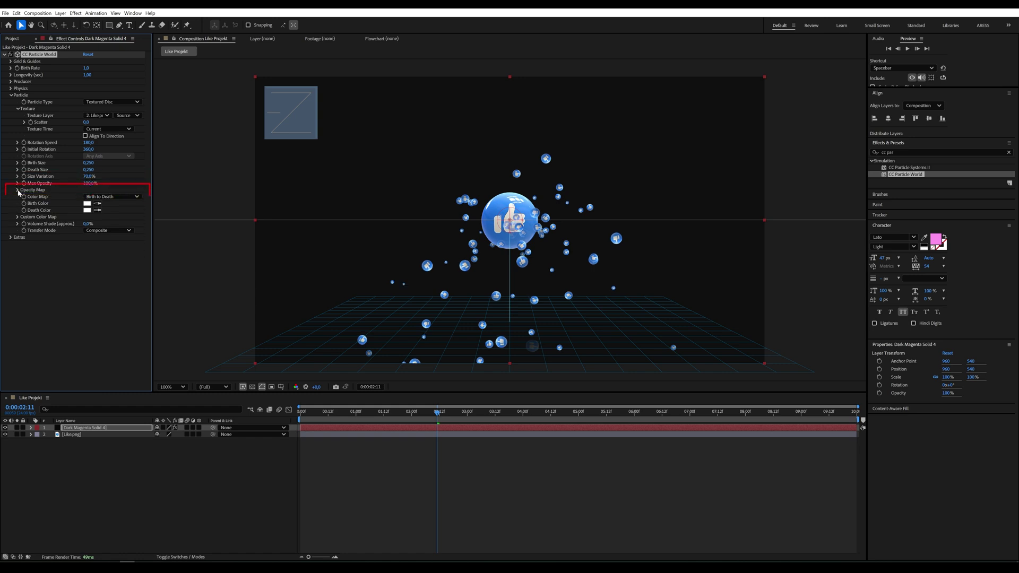
click(17, 190)
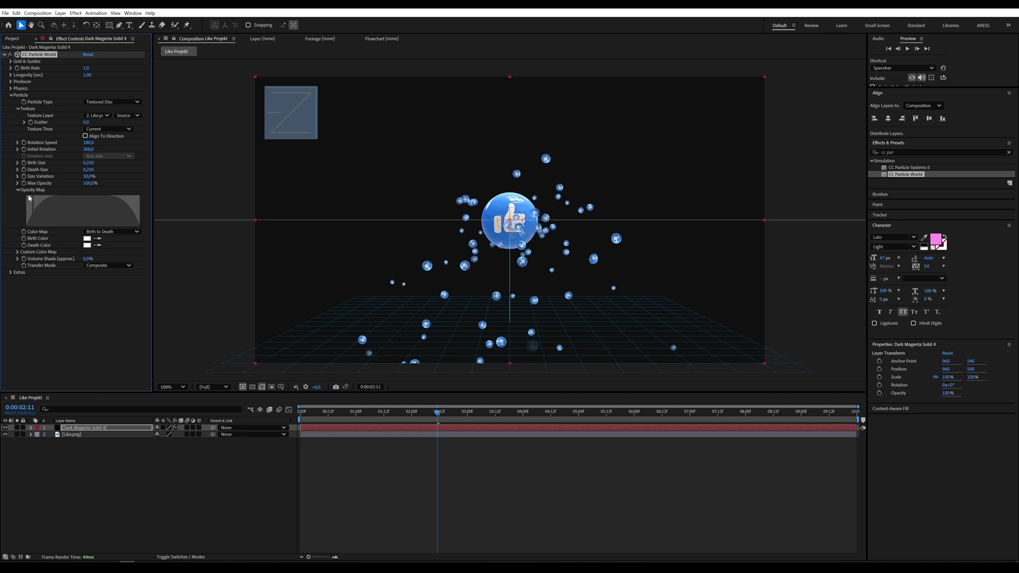
Shape the Opacity Map curve to start high and decay, then collapse Particle settings
drag(30, 198, 140, 226)
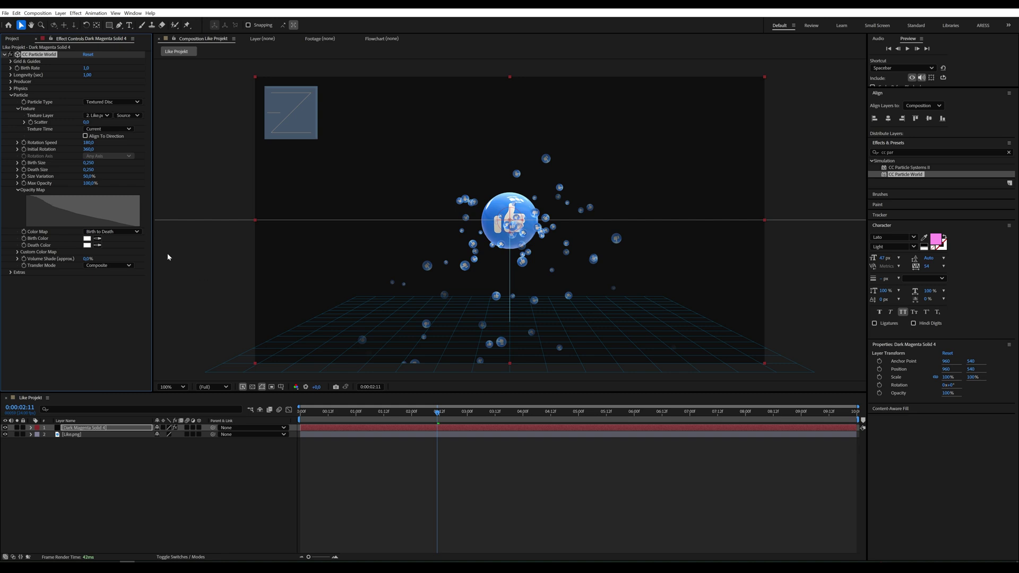
click(18, 190)
click(11, 95)
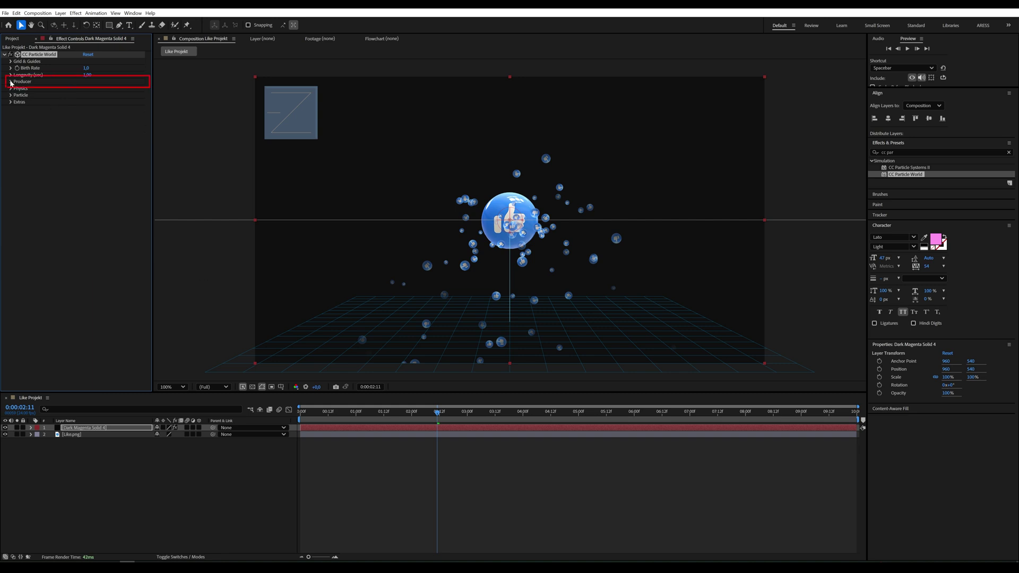
Set emitter Radius X to 0.650, and Radius Y and Radius Z to 0,100
click(11, 82)
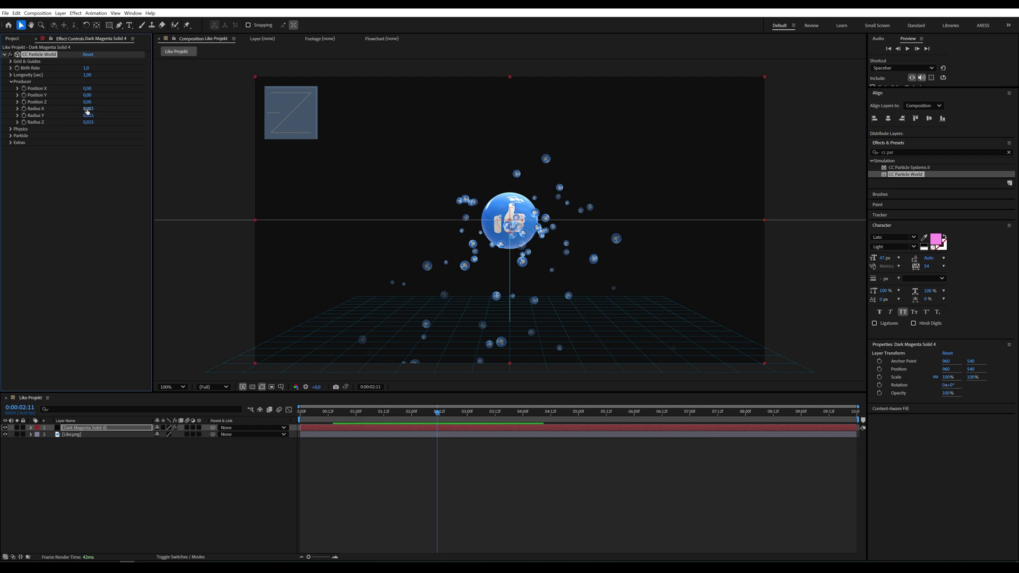
drag(87, 110, 93, 108)
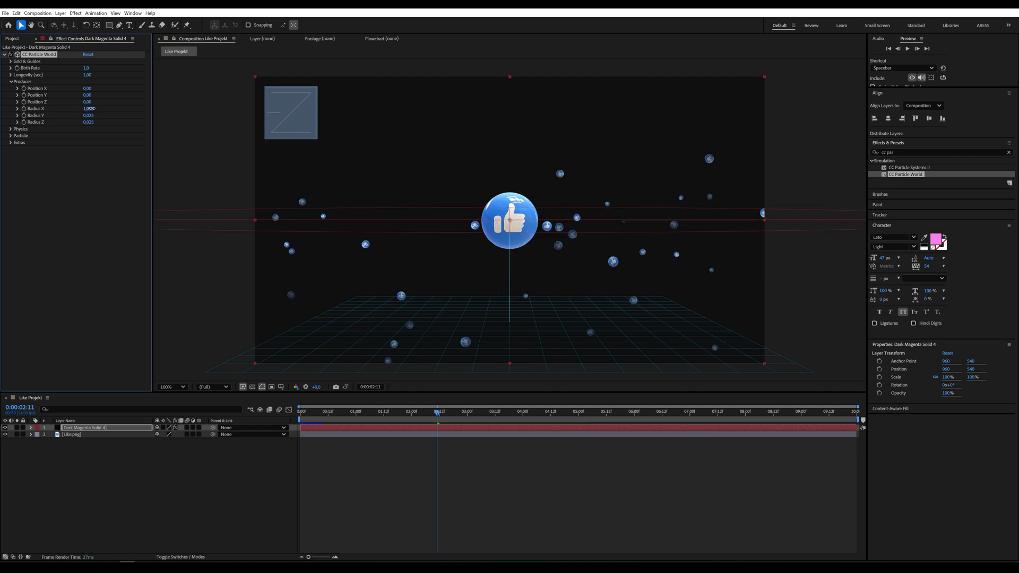
drag(93, 109, 86, 108)
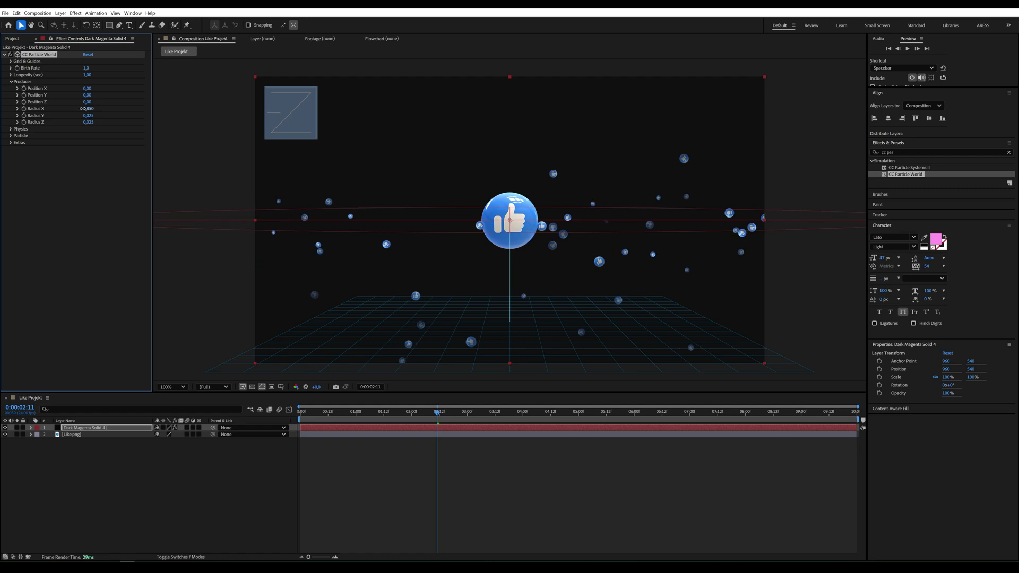
click(88, 115)
text(2)
key(Return)
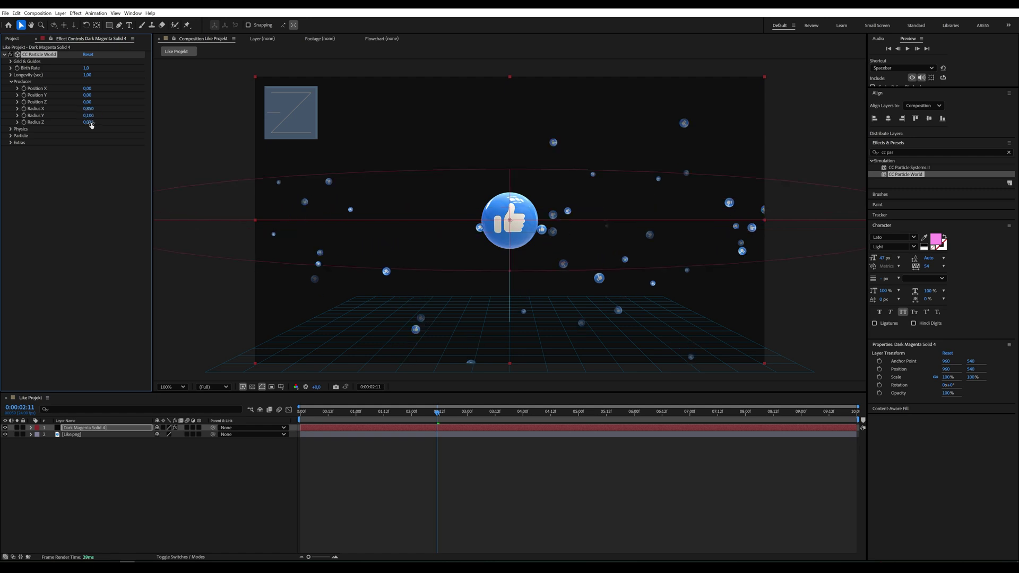
click(89, 122)
text(100)
key(Return)
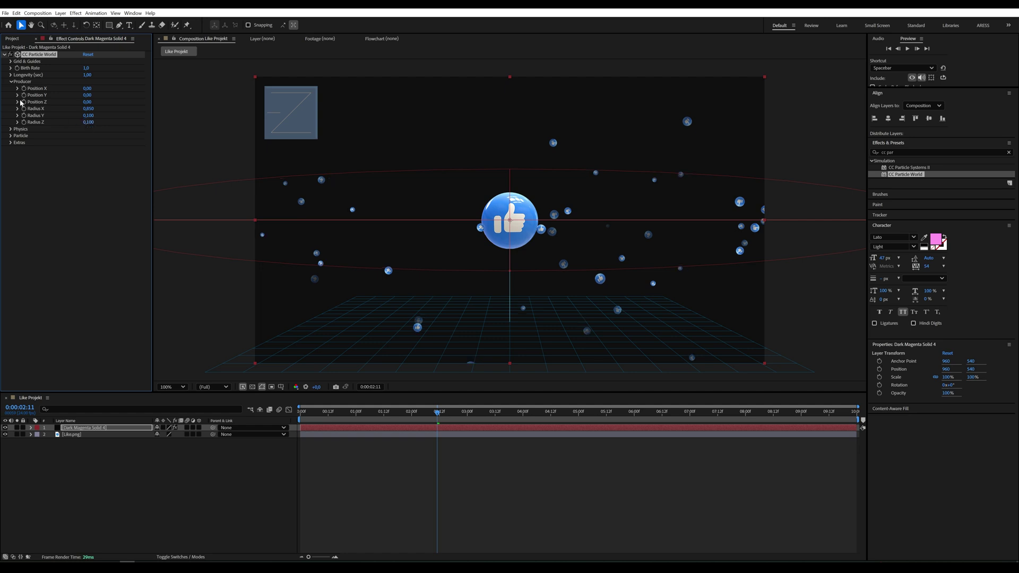
Set Physics to Direction Axis animation, Velocity 0 and Gravity -0,130
click(10, 81)
click(10, 88)
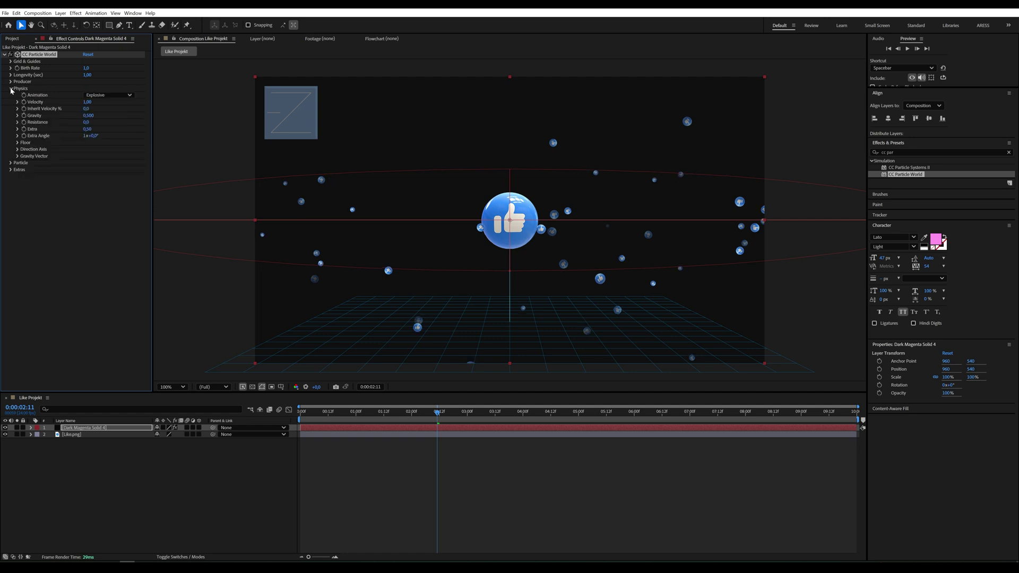
click(94, 96)
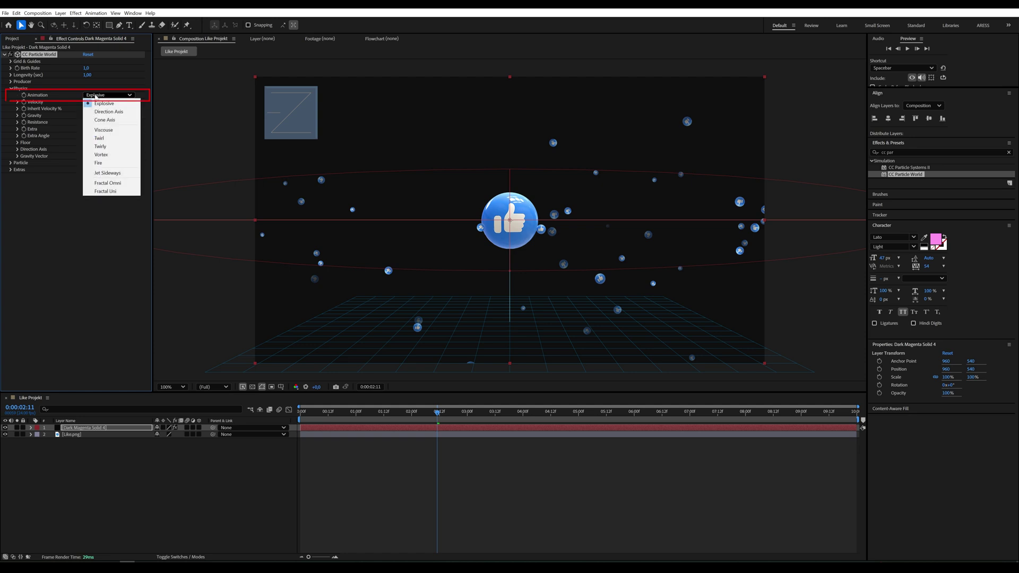
click(114, 110)
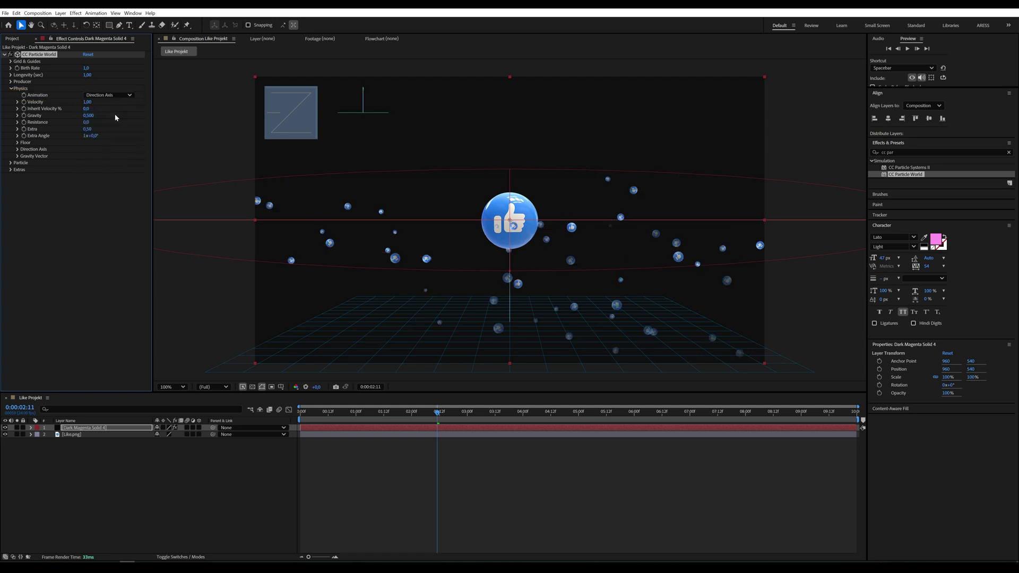
click(87, 102)
key(Return)
drag(89, 116, 62, 115)
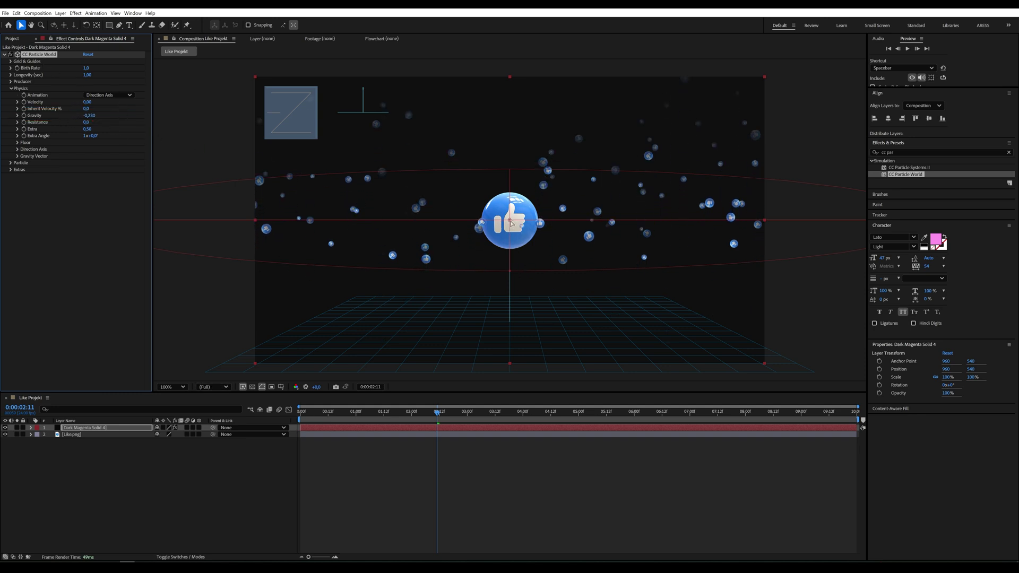
Move the particle emitter down to the bottom of the comp and preview it
drag(512, 223, 508, 360)
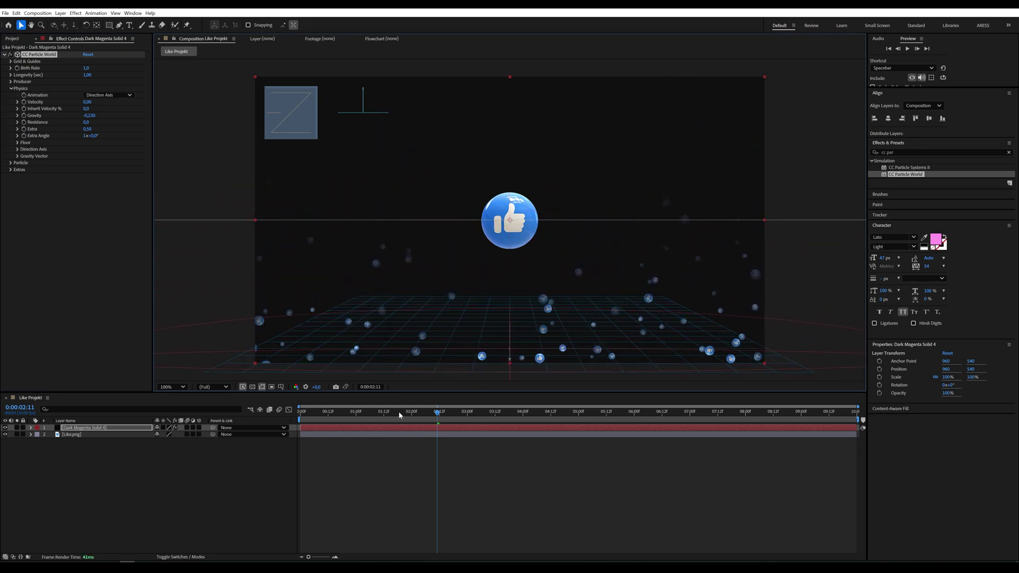
drag(399, 411, 335, 411)
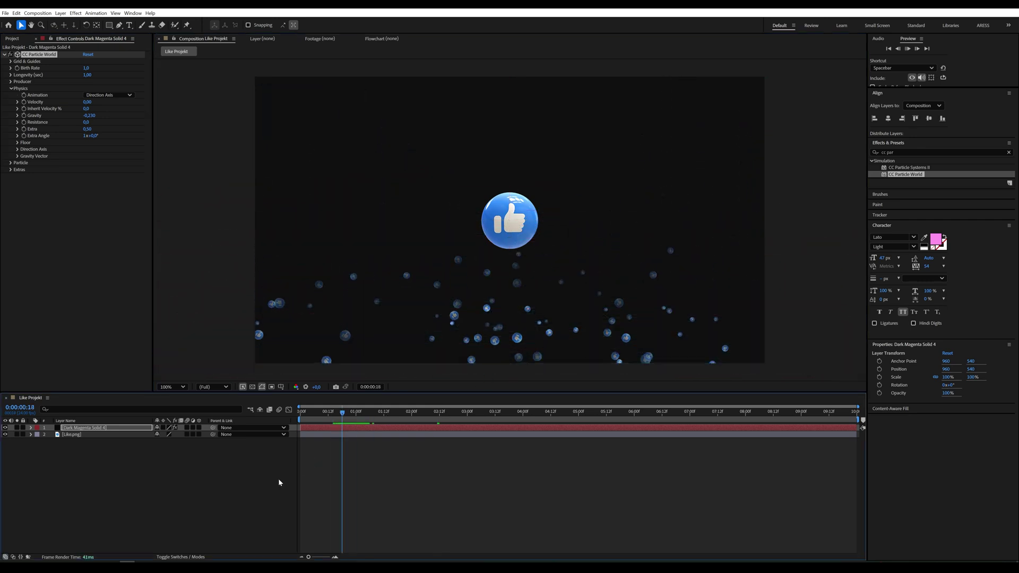
key(space)
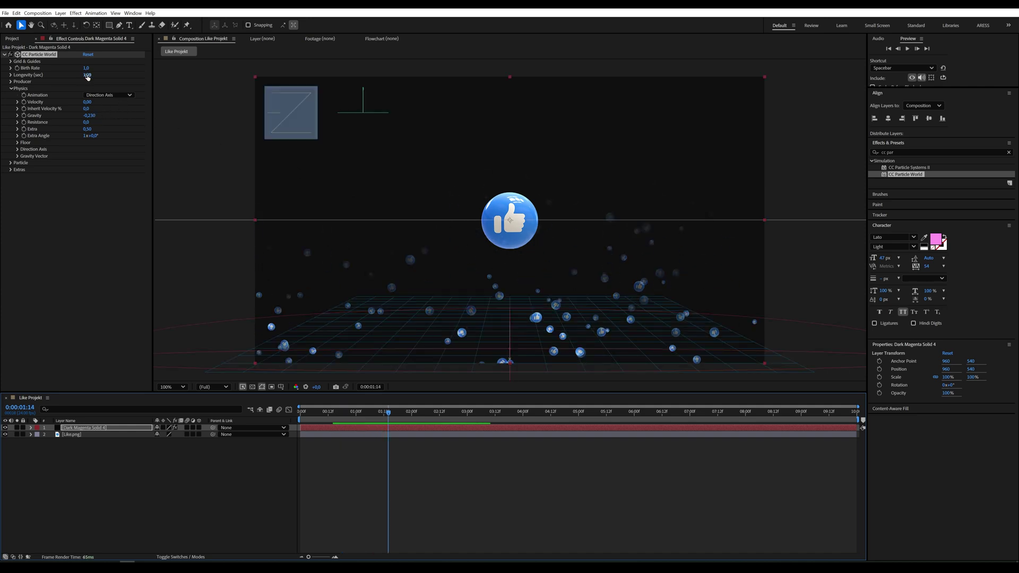
Set particle Longevity to 1,22 seconds and preview the bubbles
drag(86, 76, 97, 78)
key(space)
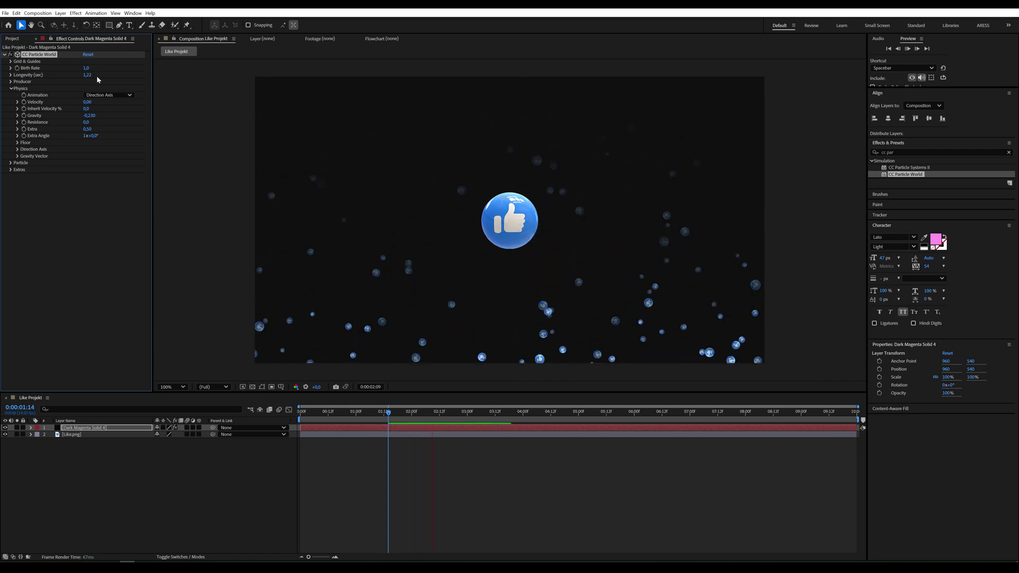
key(space)
scroll(555, 237, down, 2)
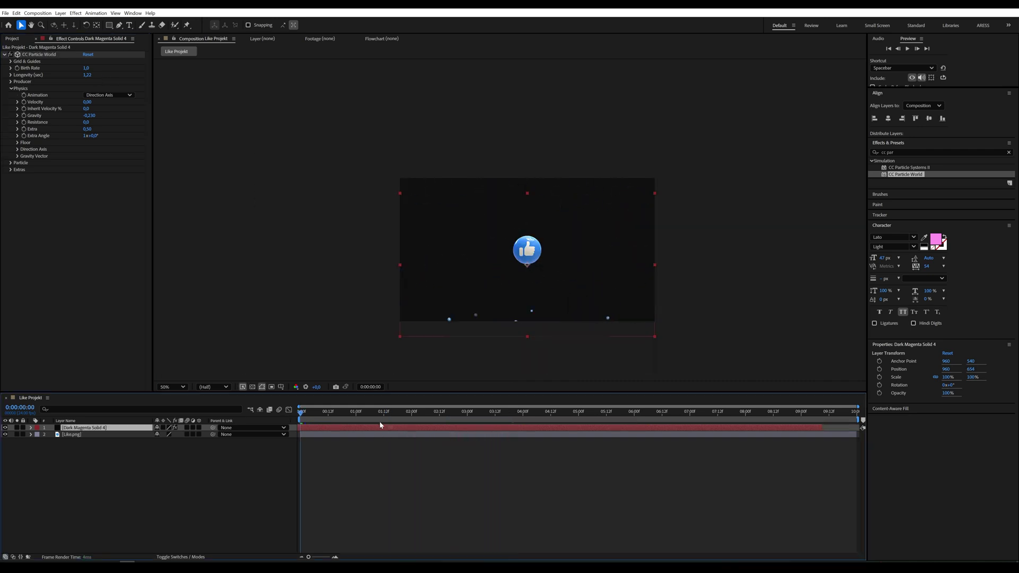
Start the particle layer earlier, extend it to the comp end, fit the viewer, and preview
drag(380, 424, 706, 424)
drag(861, 429, 861, 429)
click(178, 388)
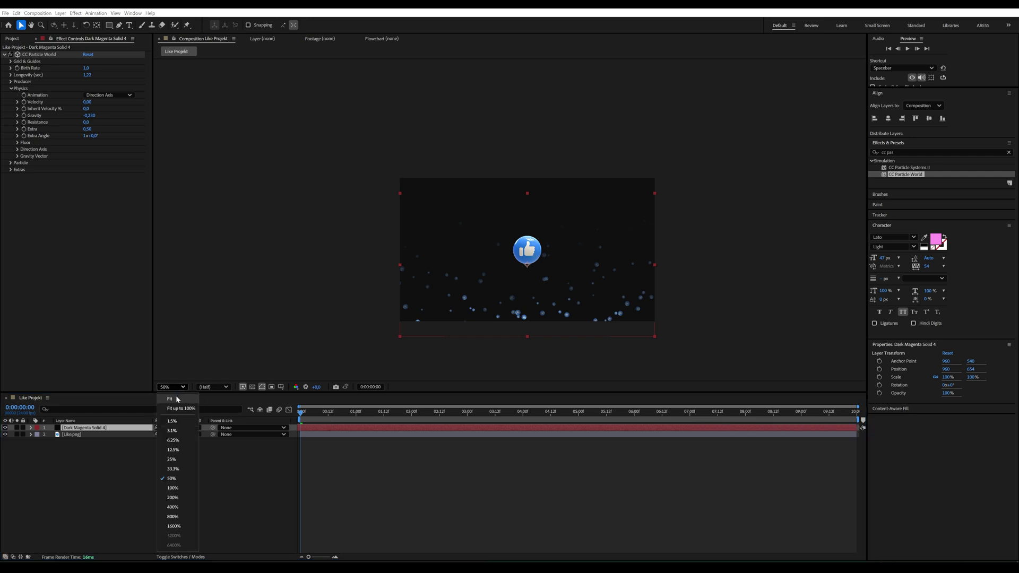
click(176, 422)
key(space)
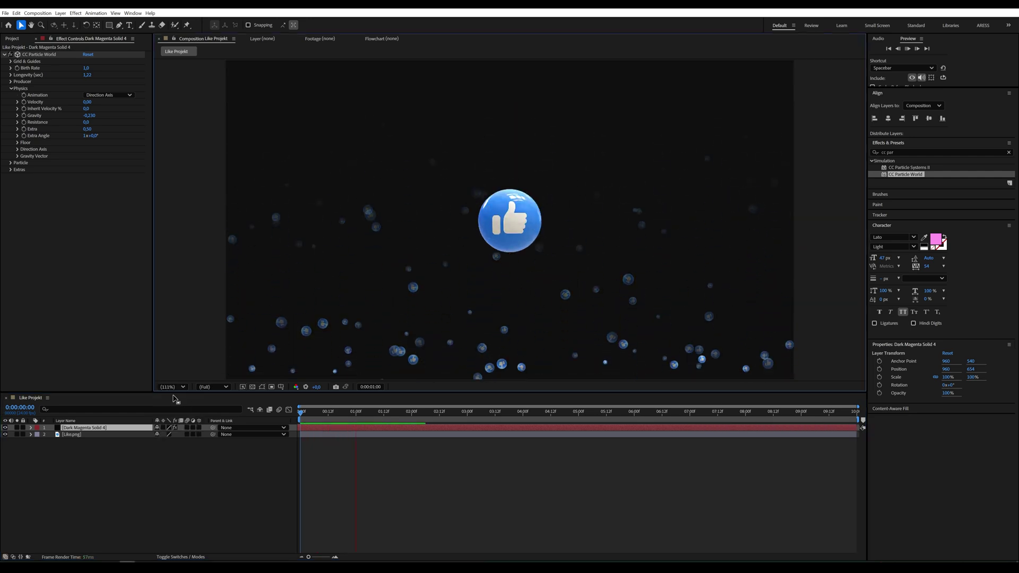
key(space)
Set Gravity to -0,070 and preview the slower-rising bubbles
drag(89, 119, 96, 120)
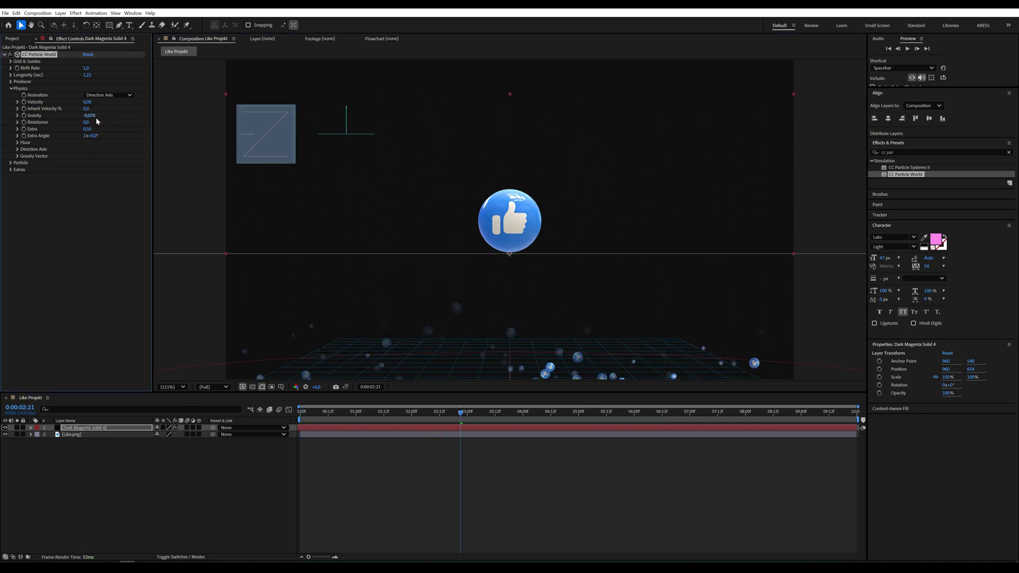
key(space)
key(space)
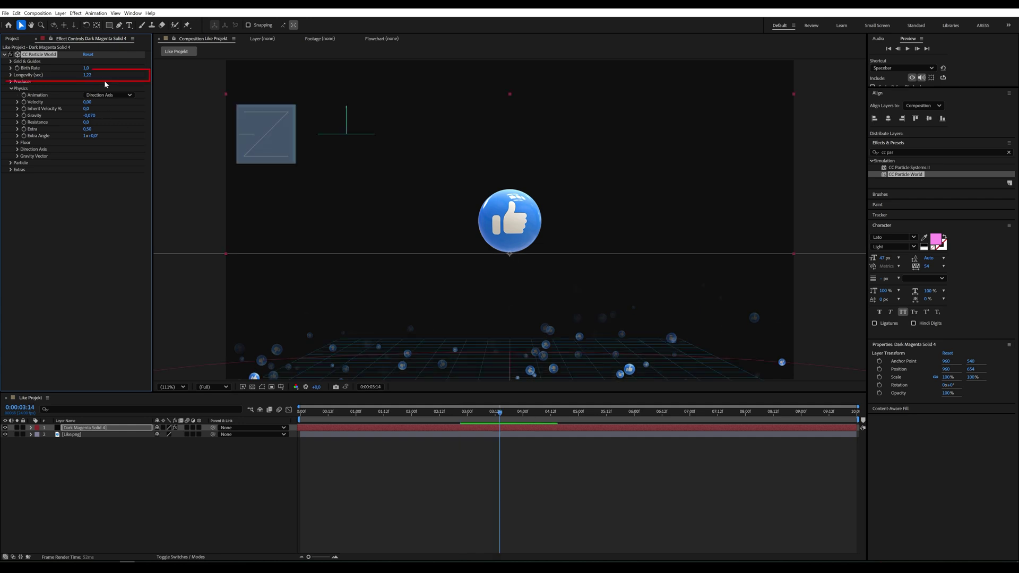
Raise particle Longevity to 2,27 seconds and check the preview
drag(88, 75, 132, 79)
key(space)
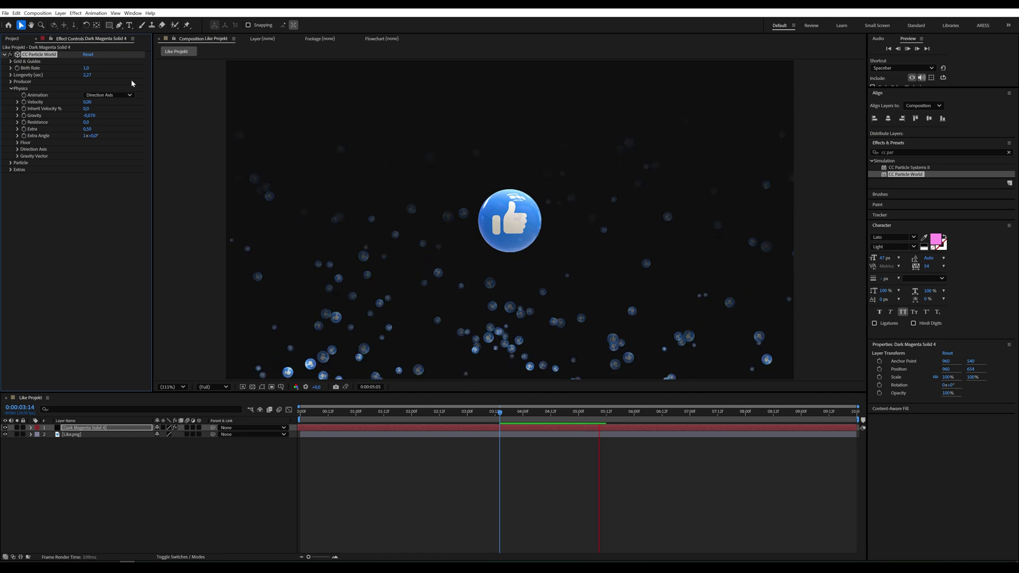
key(space)
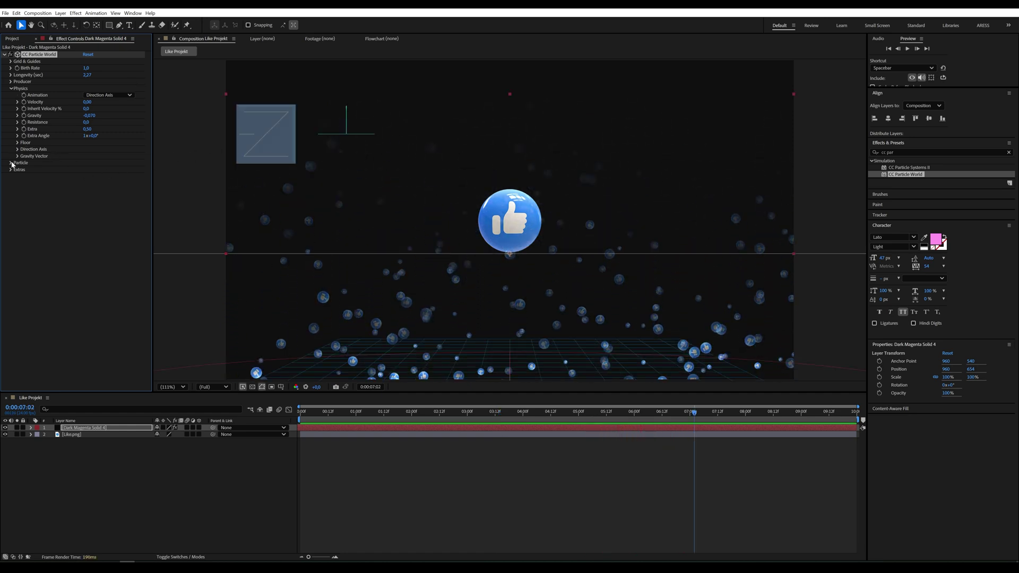
click(11, 163)
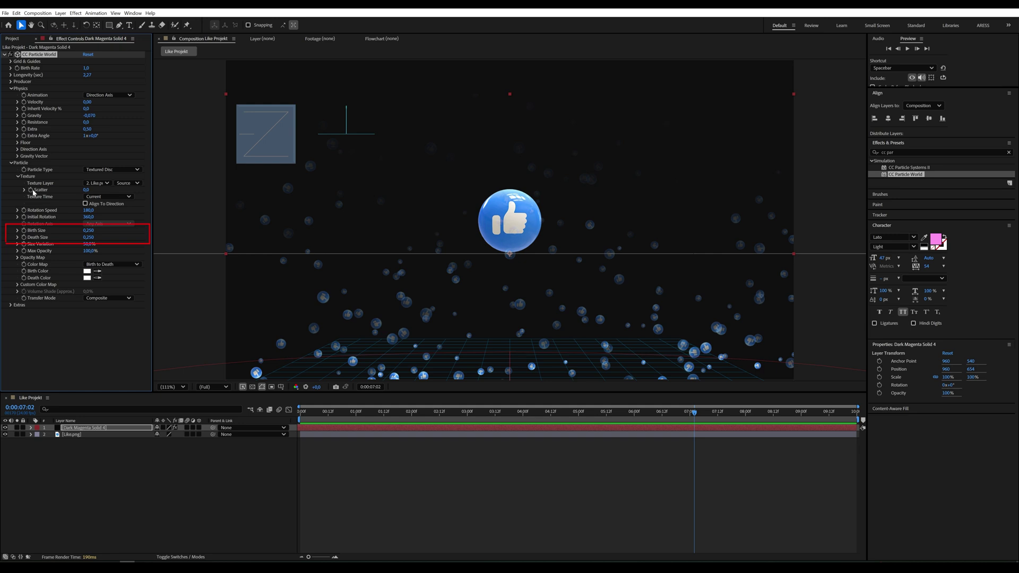
Lower Birth Size to 0,100 and reduce Death Size for smaller icon bubbles
drag(89, 232, 92, 230)
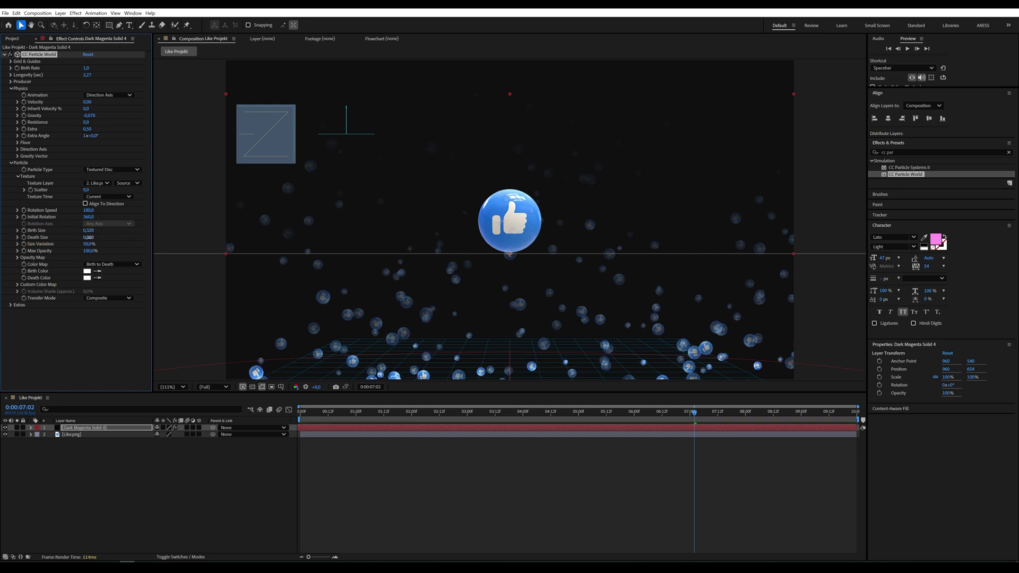
drag(88, 238, 85, 237)
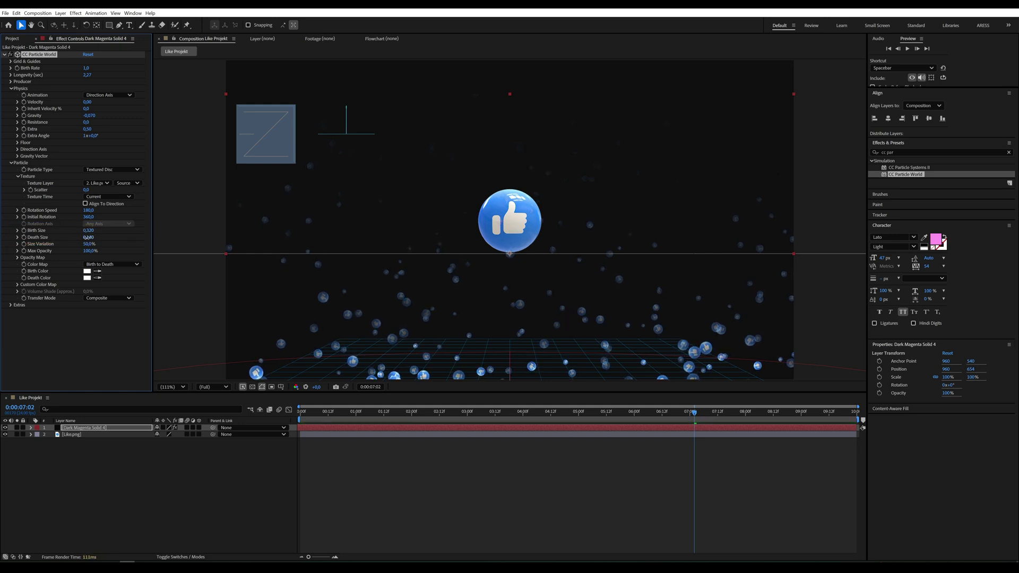